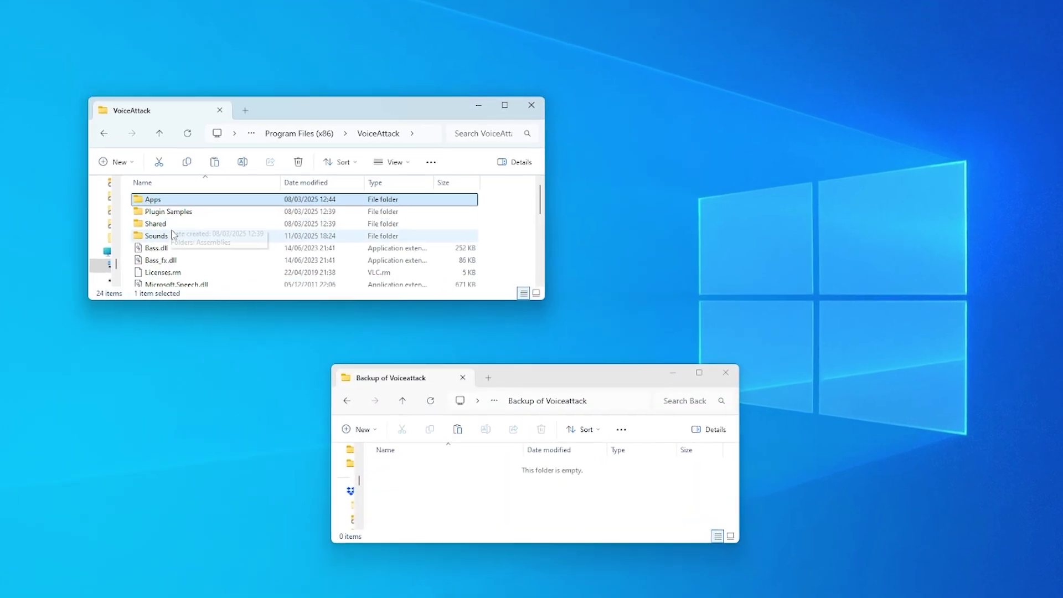
# Copy the Apps and Sounds folders into the Backup of Voiceattack folder
pyautogui.keyDown('ctrl'); pyautogui.click(172, 236); pyautogui.keyUp('ctrl')
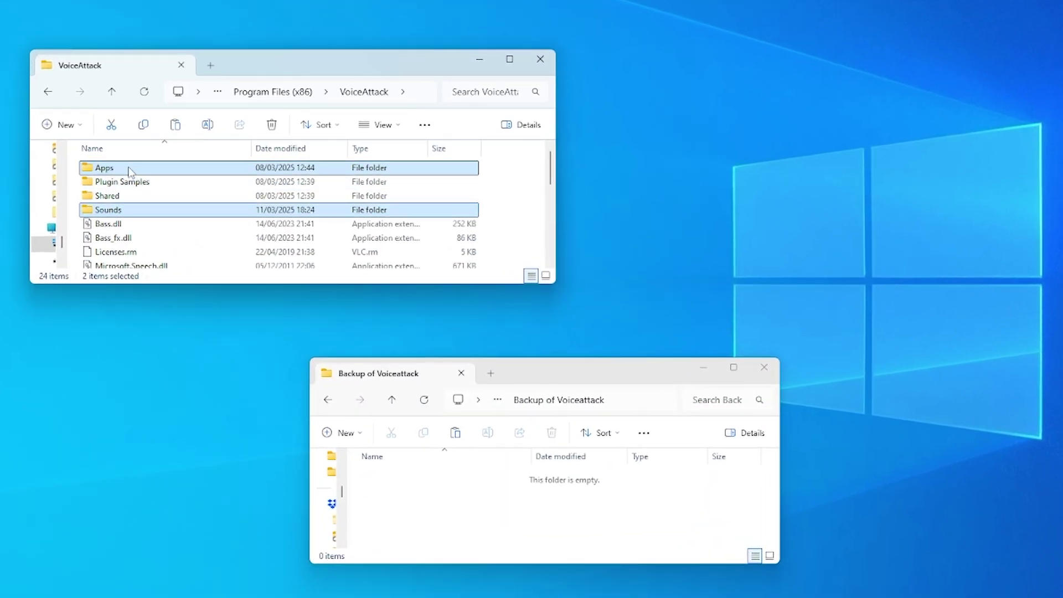
pyautogui.rightClick(183, 202)
pyautogui.click(171, 182)
pyautogui.click(500, 524)
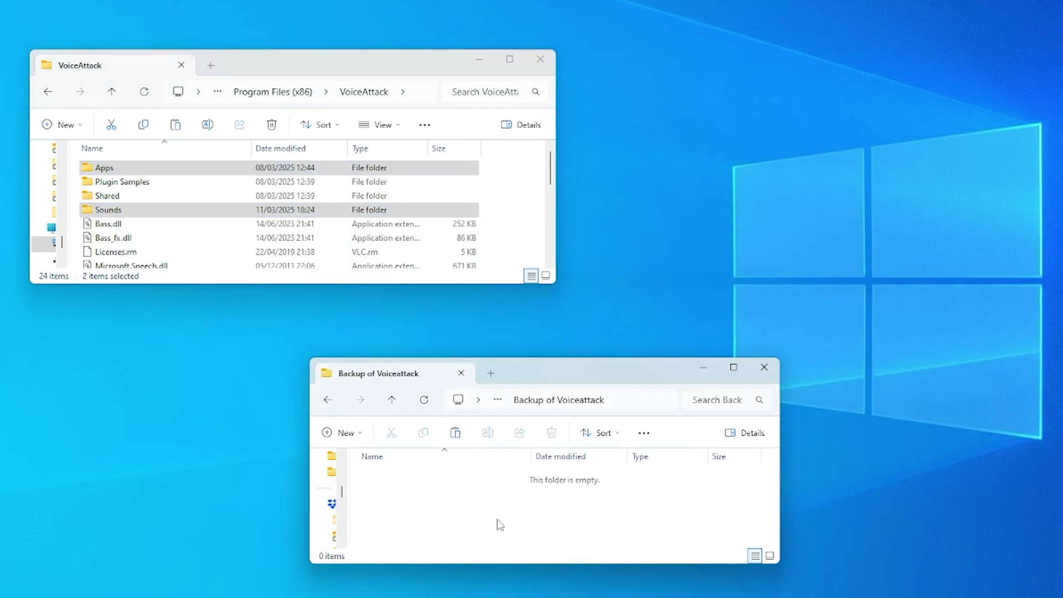
pyautogui.hotkey('ctrl', 'v')
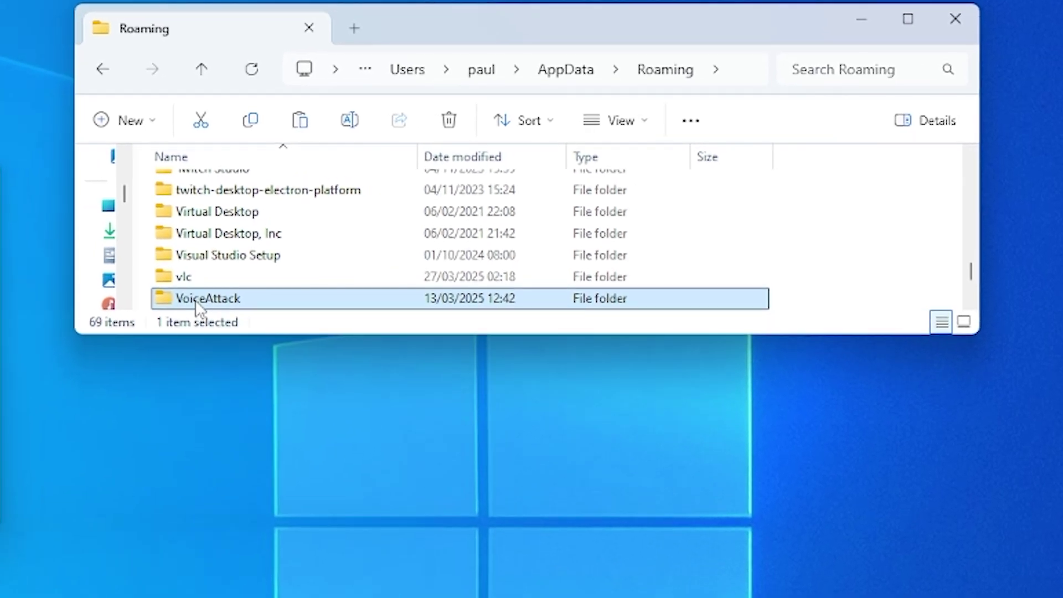
# Copy the AppData Roaming VoiceAttack folder into Backup of Voiceattack as well
pyautogui.rightClick(198, 308)
pyautogui.click(262, 323)
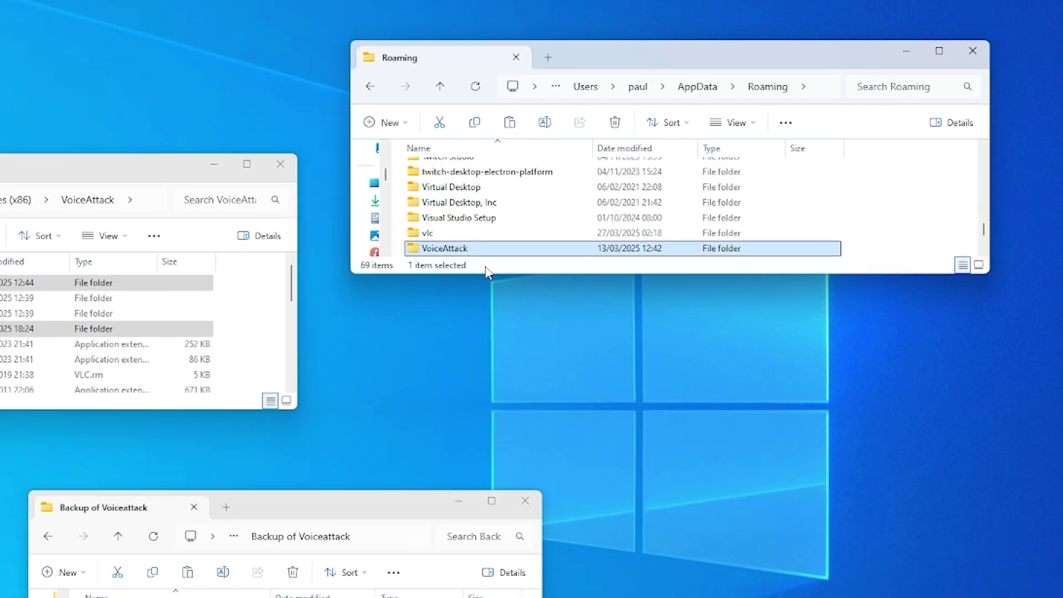
pyautogui.click(484, 505)
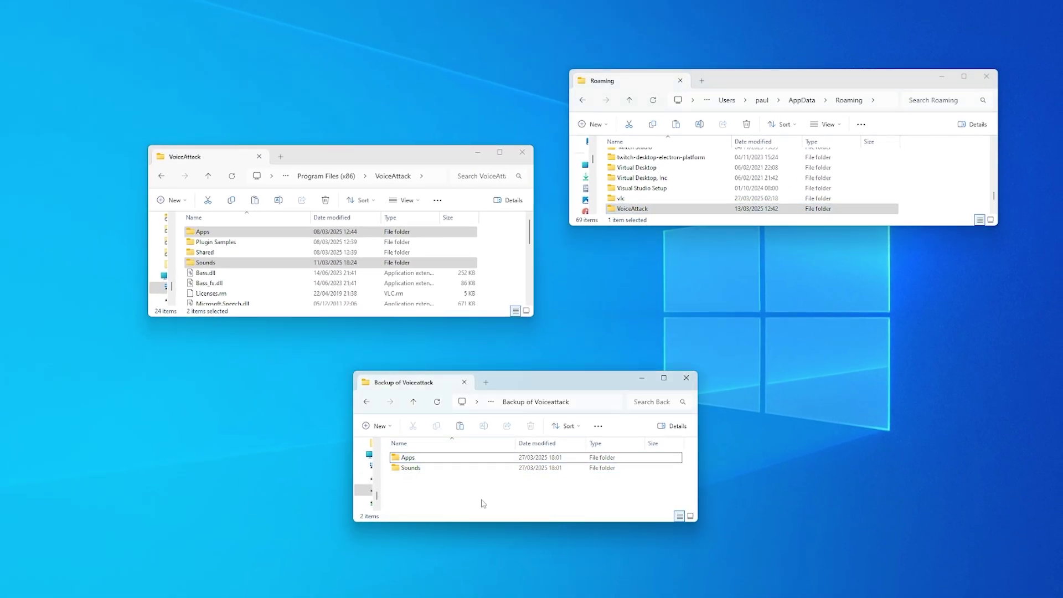
pyautogui.hotkey('ctrl', 'v')
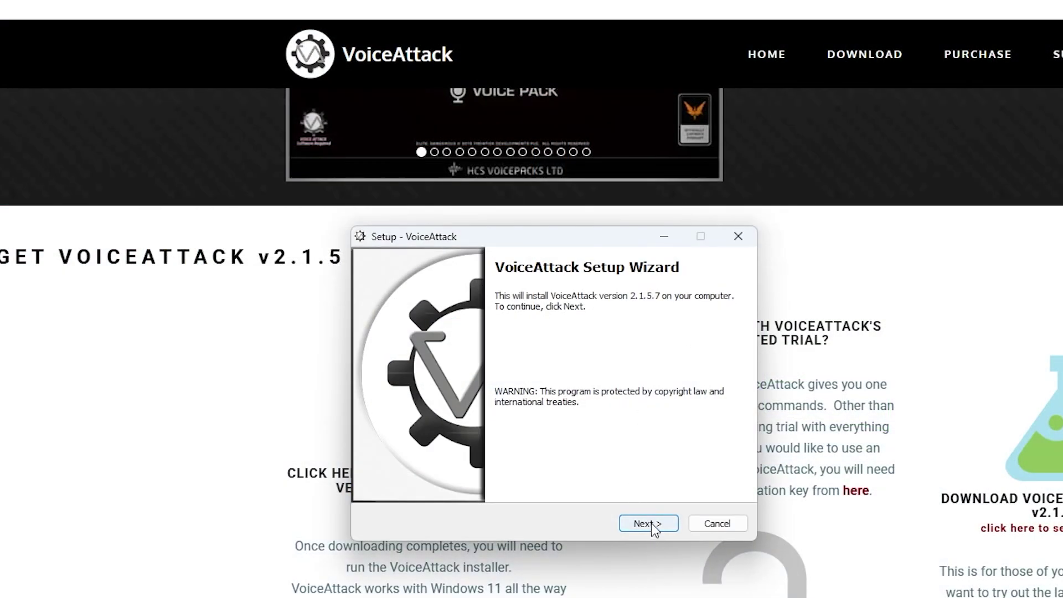
# Accept the licence and install to the default folder with a desktop shortcut, then launch VoiceAttack
pyautogui.click(651, 523)
pyautogui.click(509, 473)
pyautogui.click(651, 523)
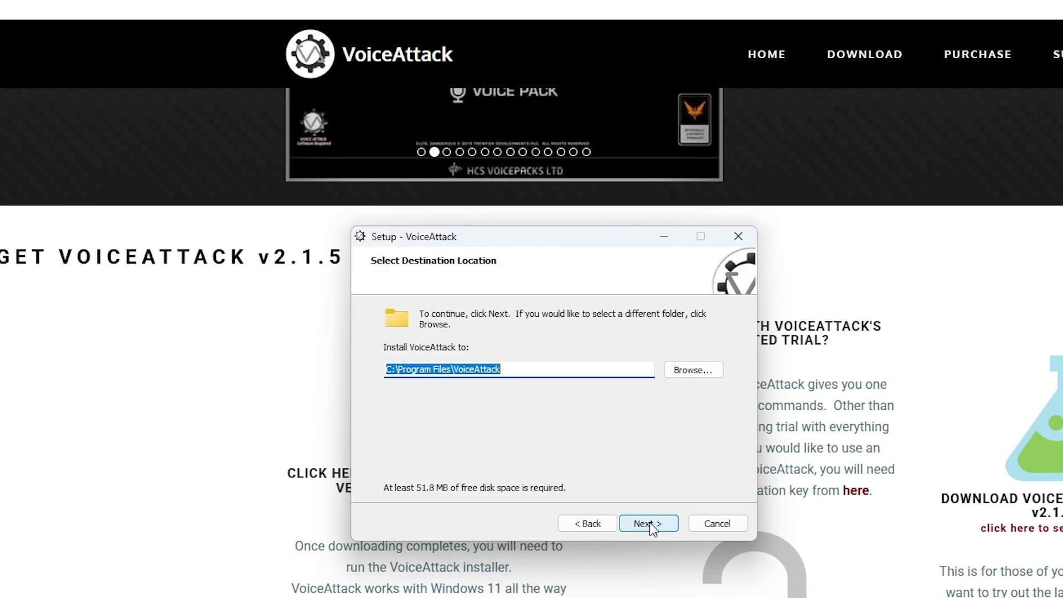
pyautogui.click(649, 523)
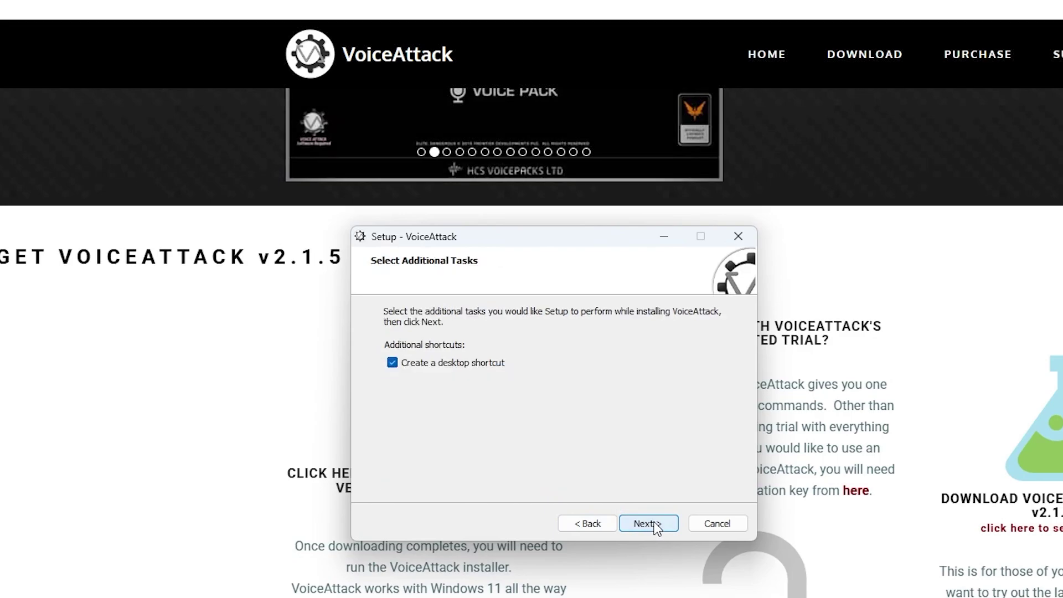
pyautogui.click(651, 523)
pyautogui.click(654, 522)
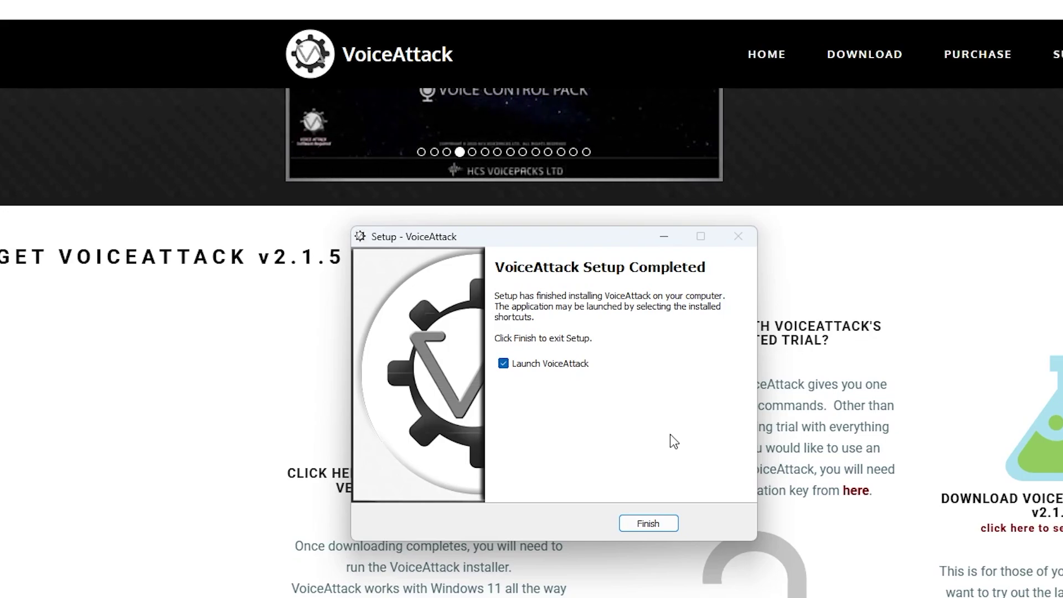
pyautogui.click(666, 523)
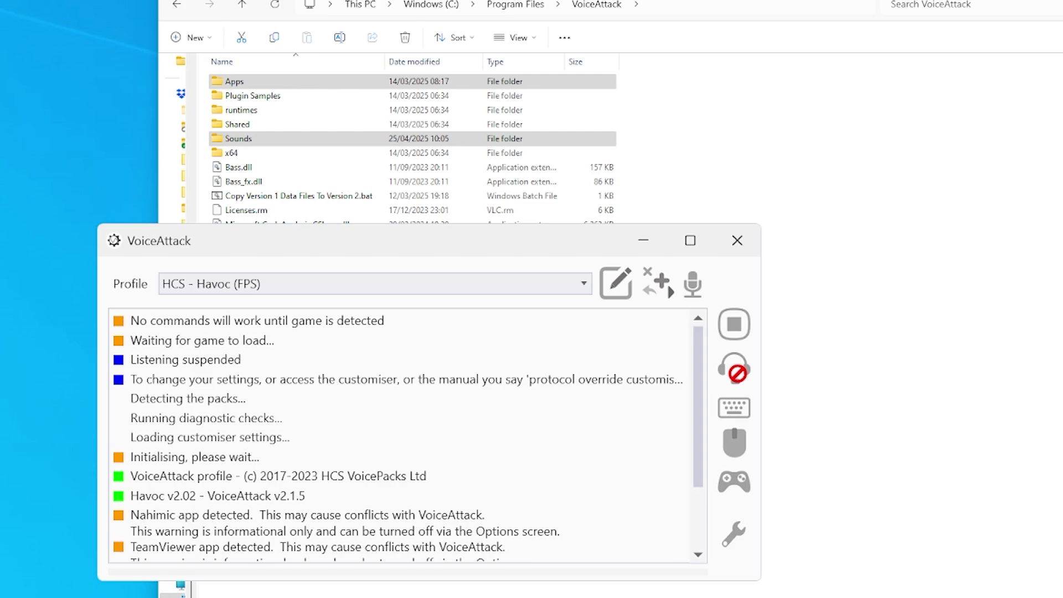
# Inspect the new install's Apps\HCS VoicePack Plugins folder, then the Sounds folder's hcspack voice packs
pyautogui.click(321, 82)
pyautogui.doubleClick(320, 82)
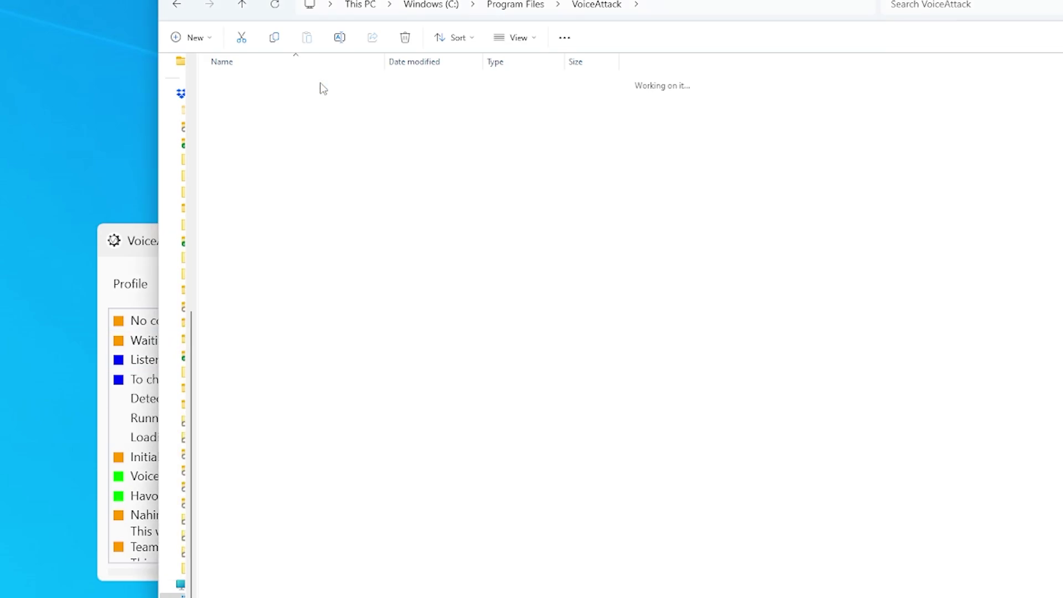
pyautogui.doubleClick(318, 84)
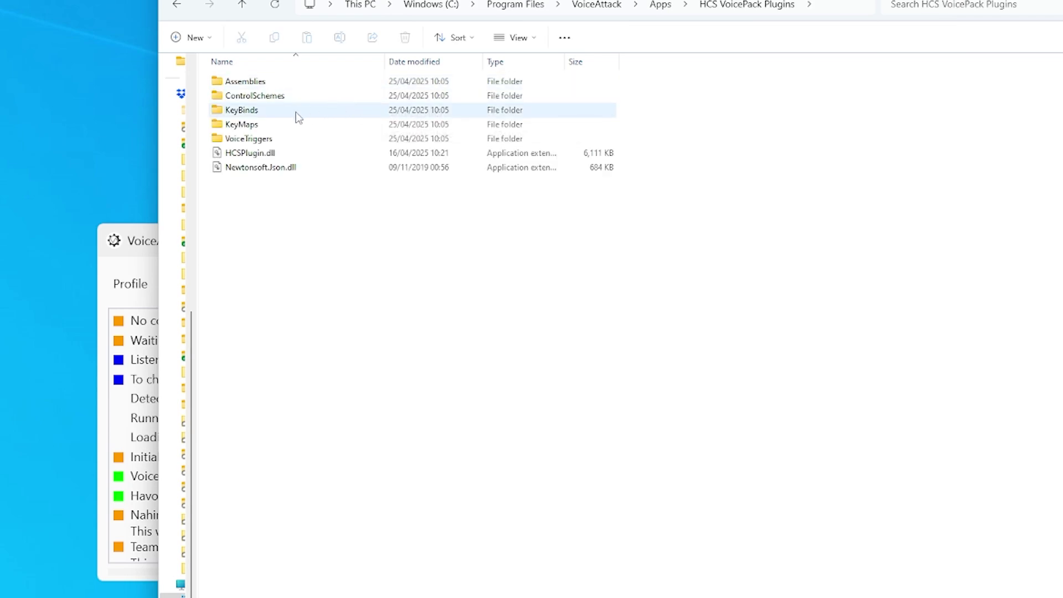
pyautogui.click(176, 7)
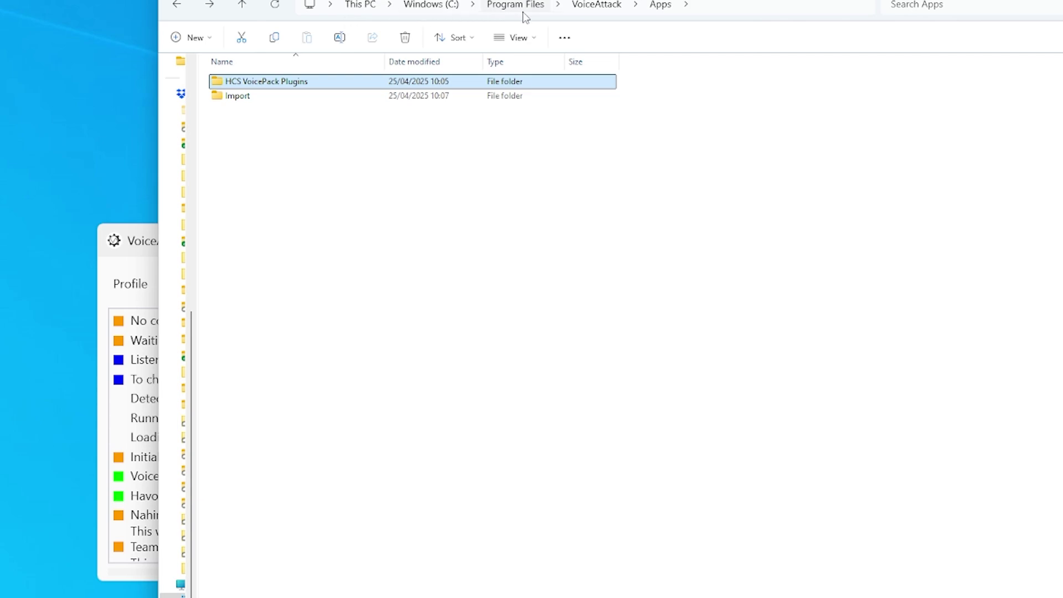
pyautogui.click(176, 6)
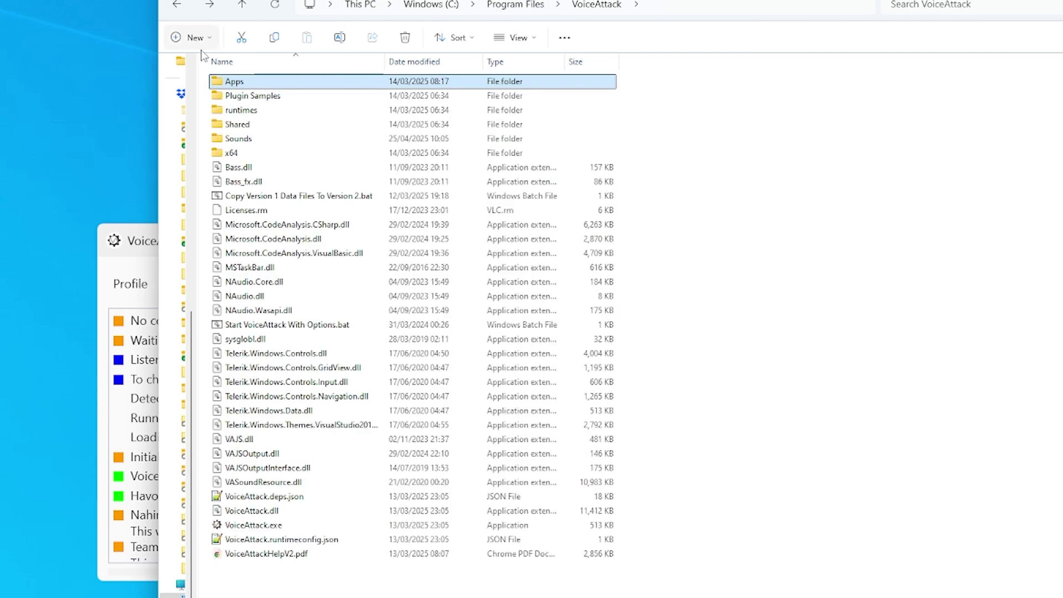
pyautogui.doubleClick(241, 140)
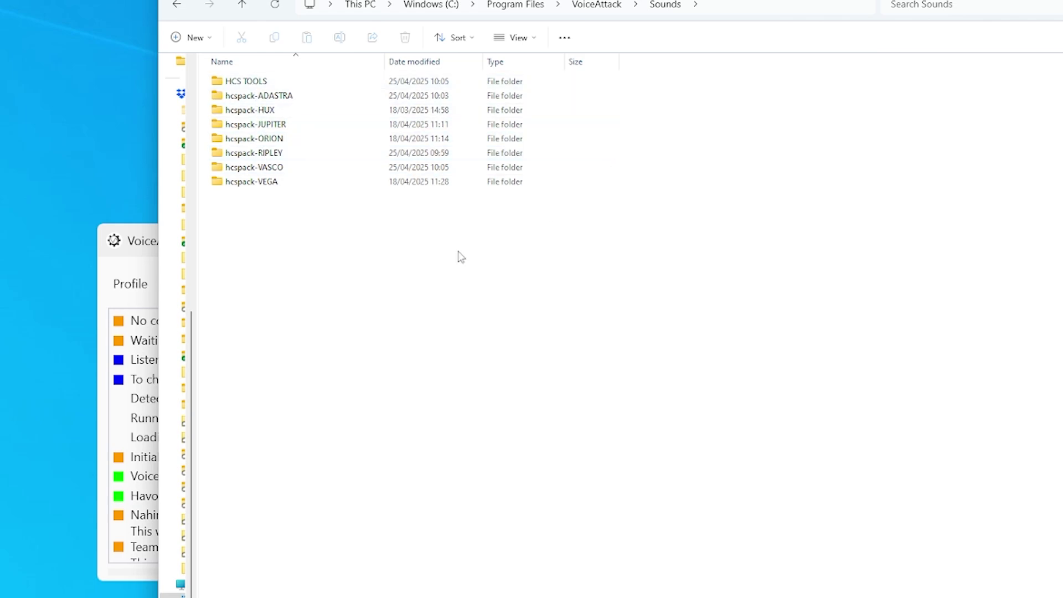
pyautogui.click(147, 241)
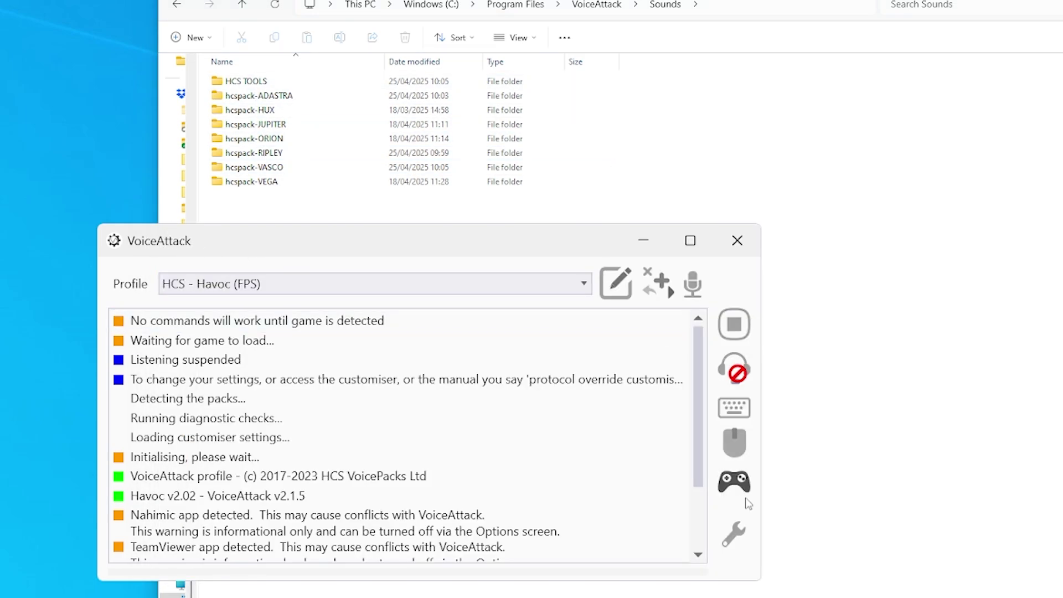
pyautogui.click(735, 534)
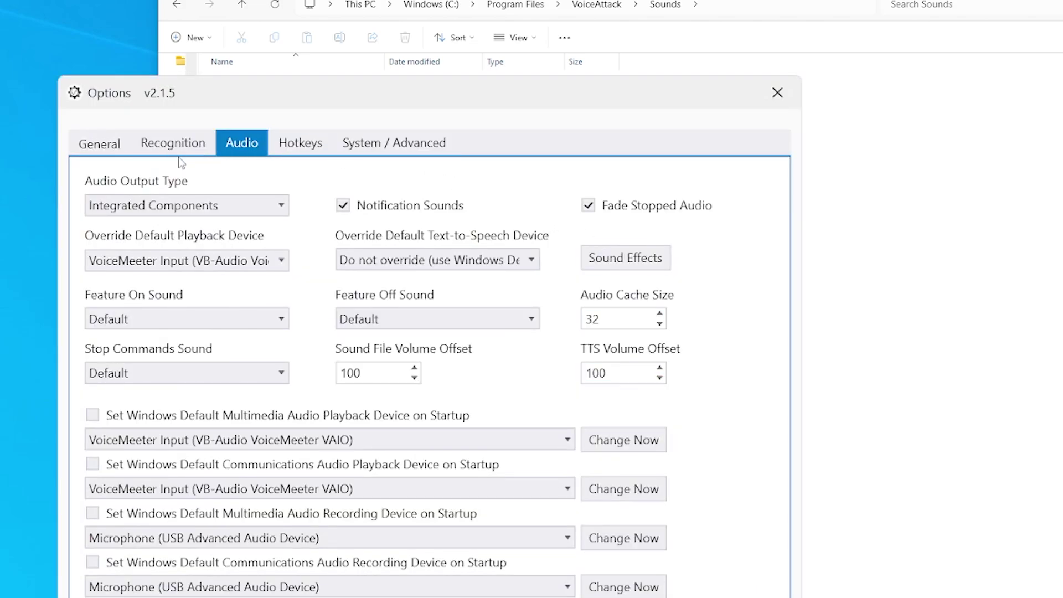
pyautogui.click(105, 146)
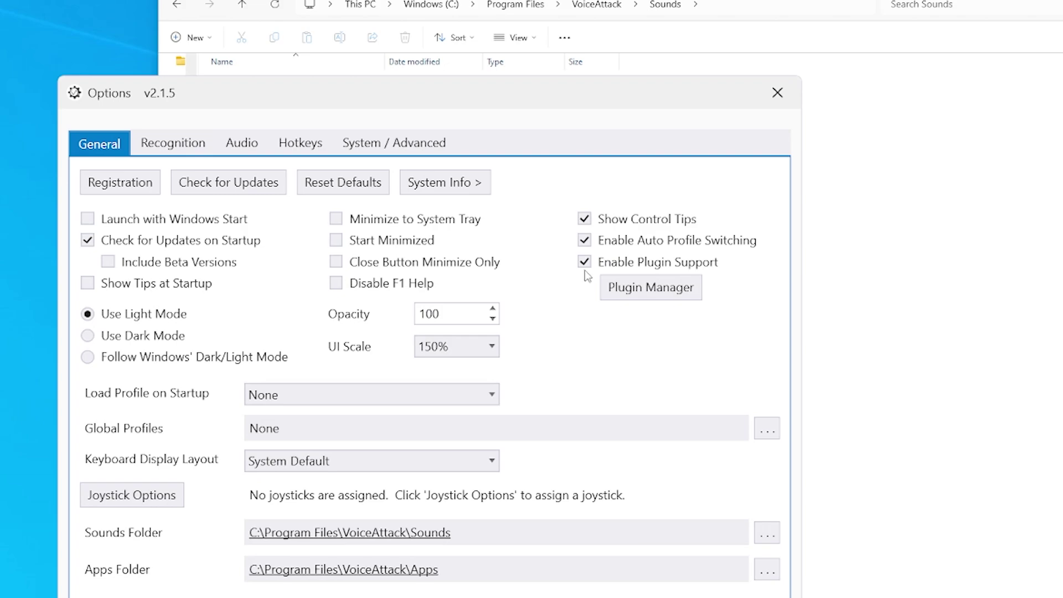
pyautogui.click(674, 596)
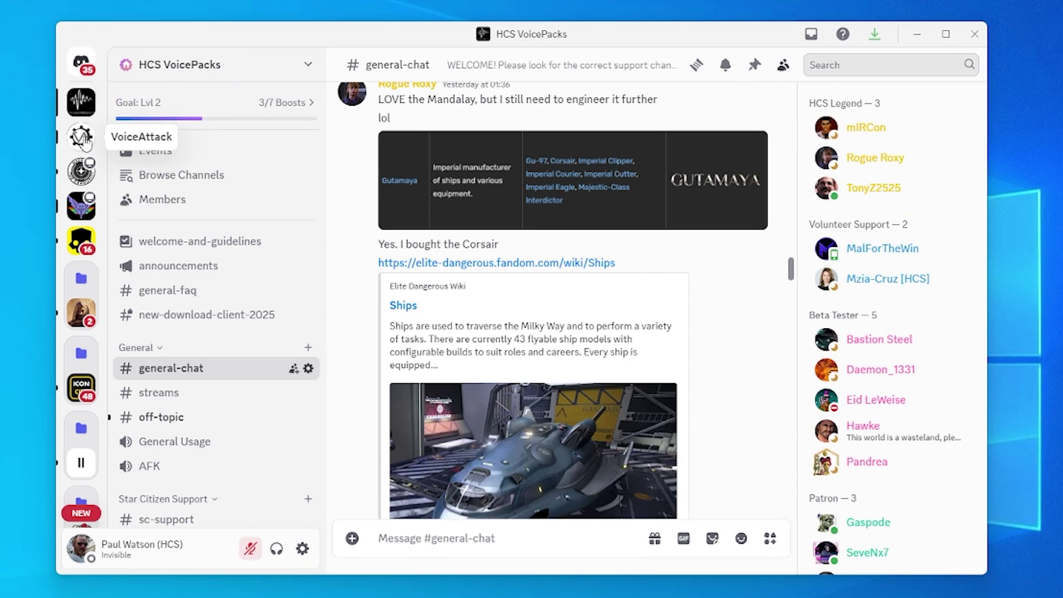
pyautogui.click(82, 137)
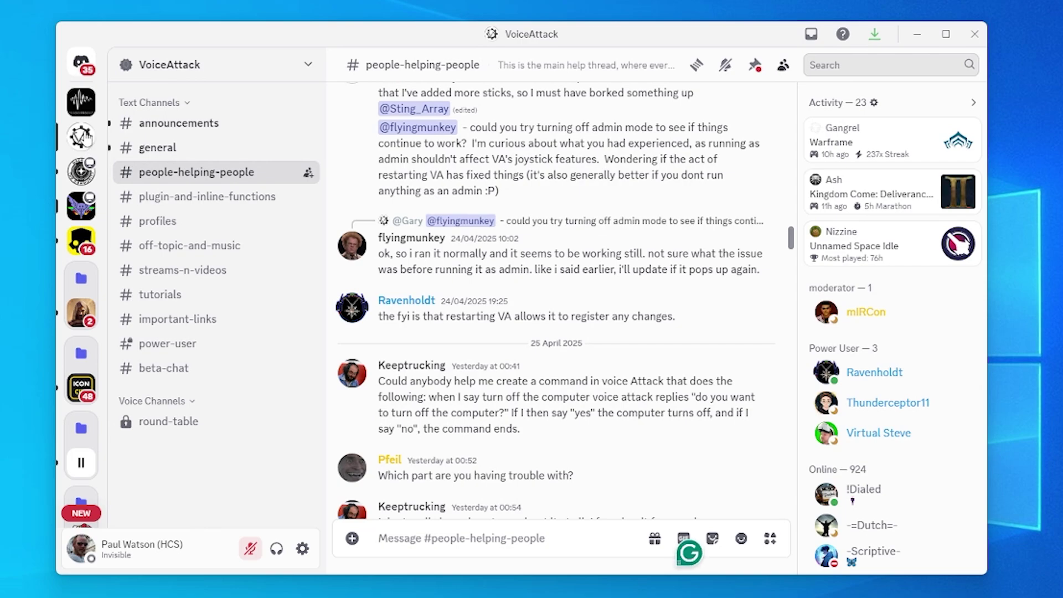
pyautogui.click(83, 111)
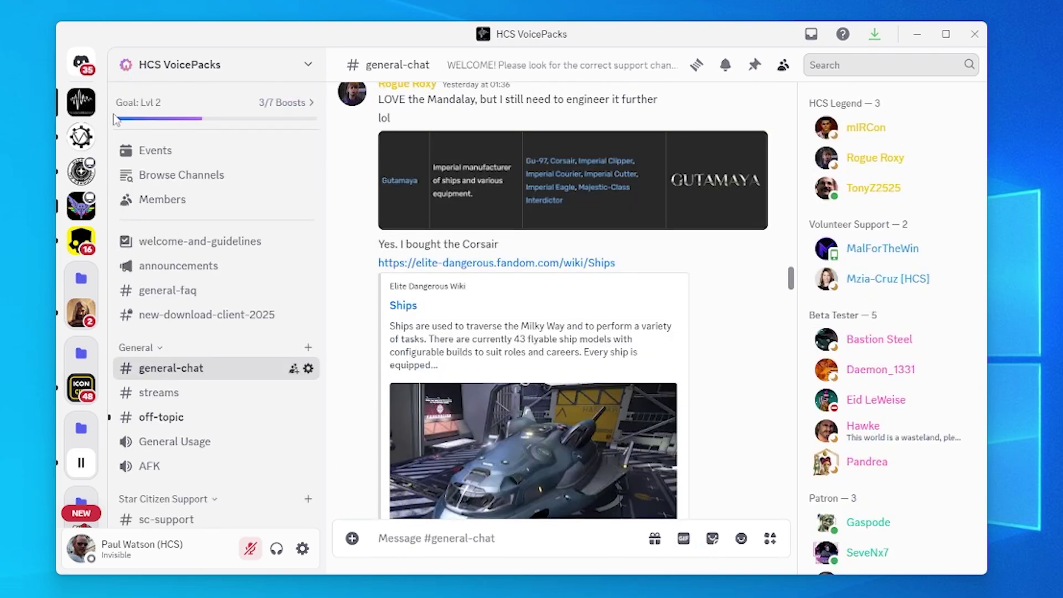
pyautogui.scroll(-9, 925, 333)
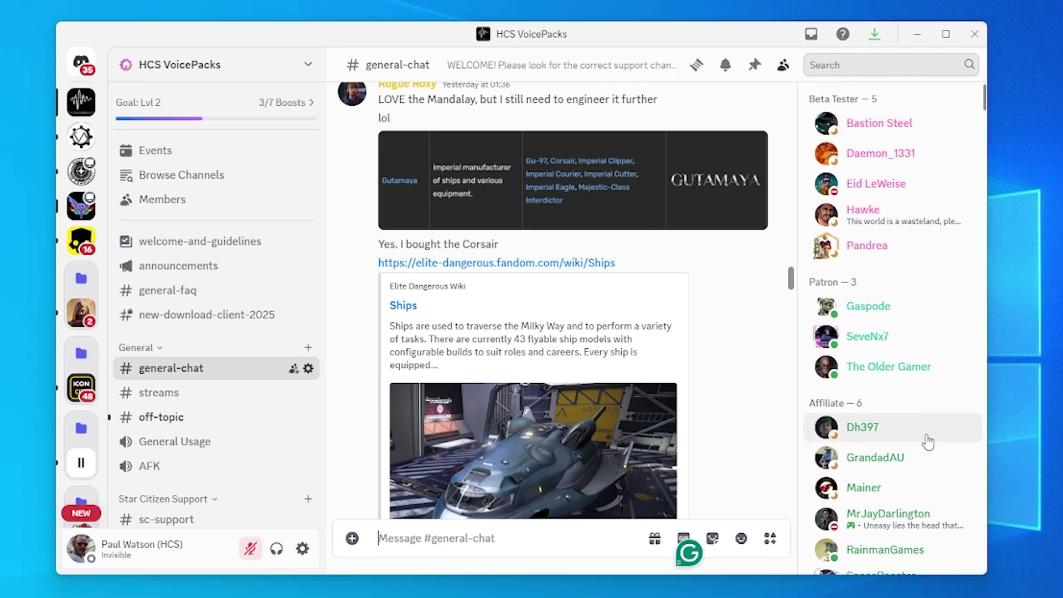
pyautogui.scroll(-6, 932, 447)
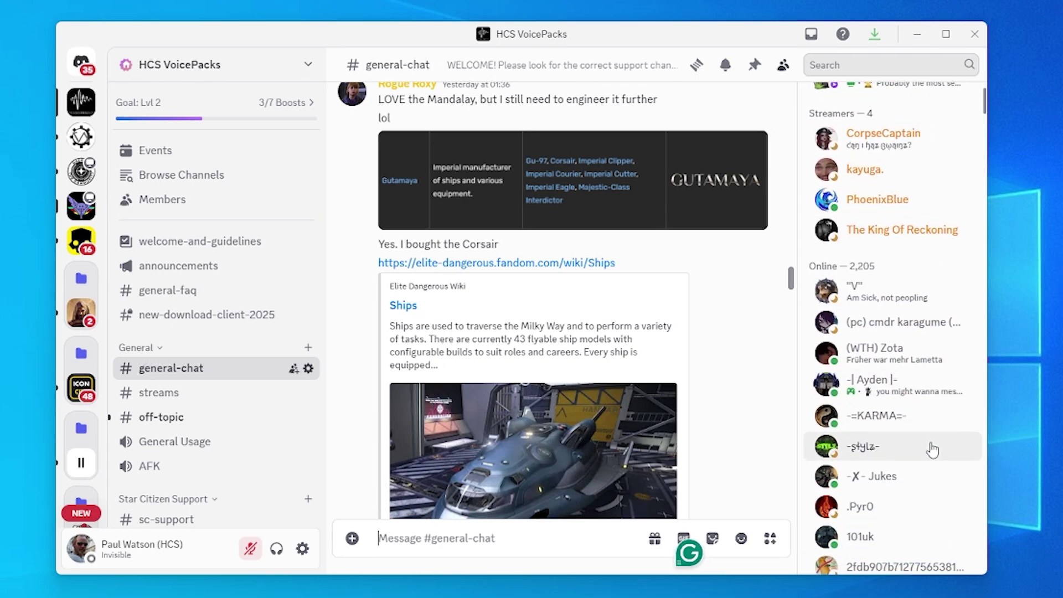